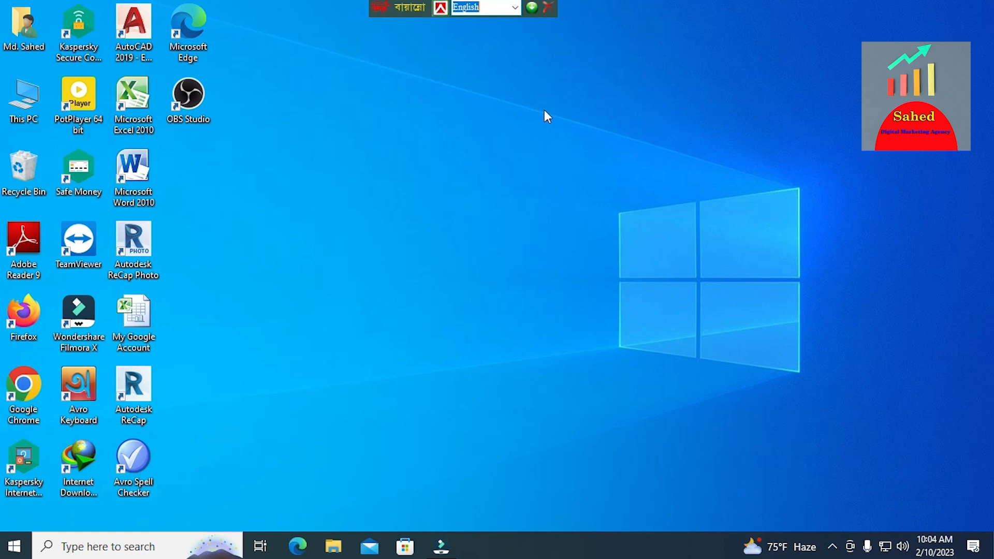
Step: Open OBS Studio and add an Audio Input Capture source that uses the Microphone (2- USB MIC) device
right_click(197, 93)
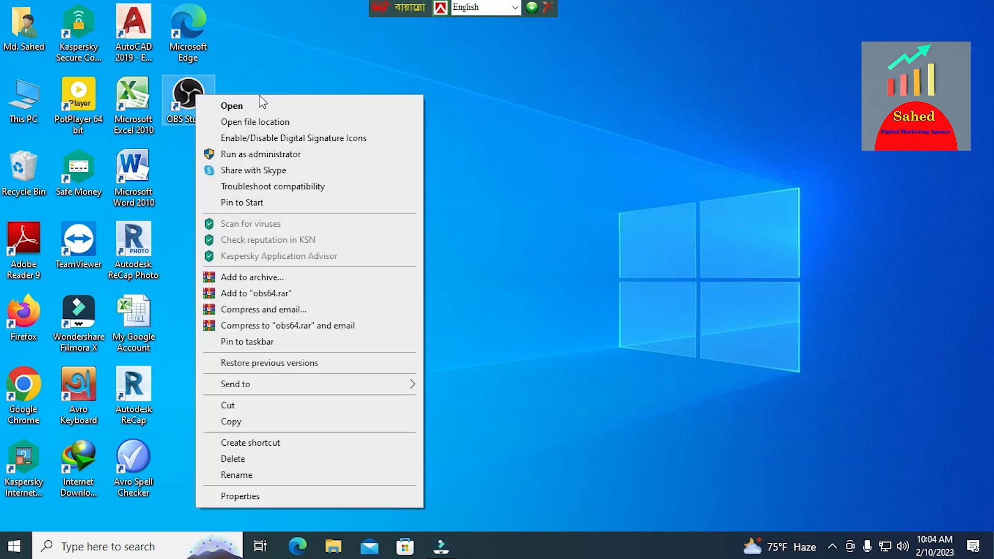
click(261, 104)
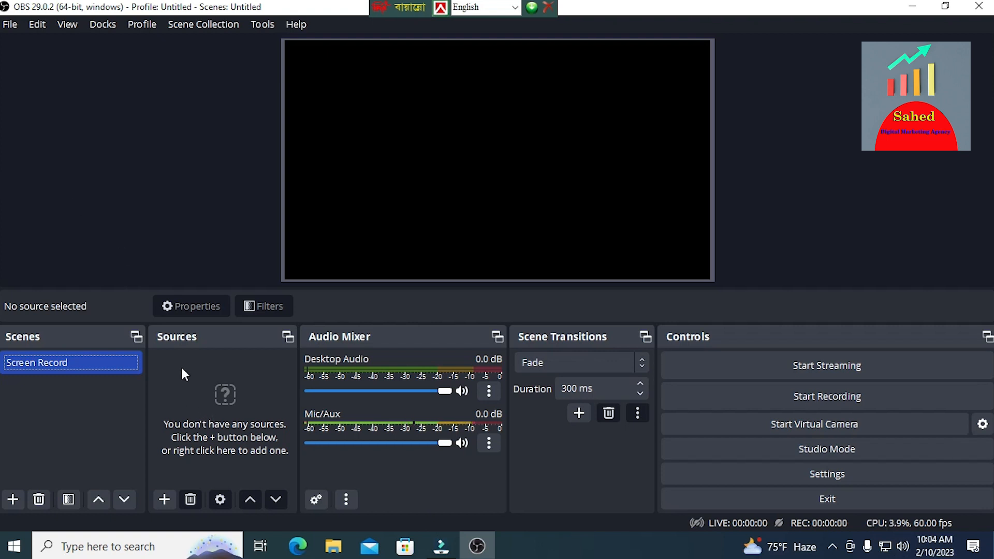
click(165, 501)
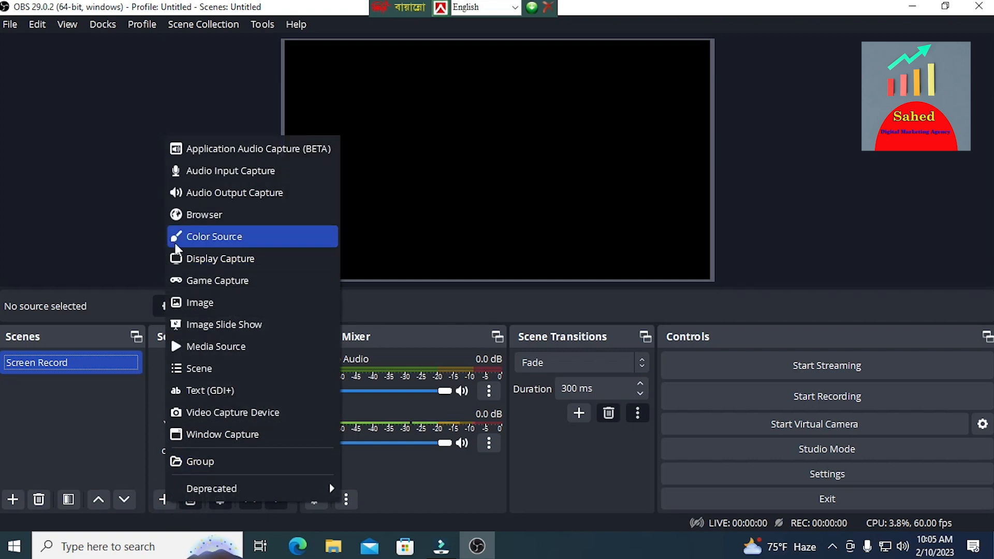
click(204, 173)
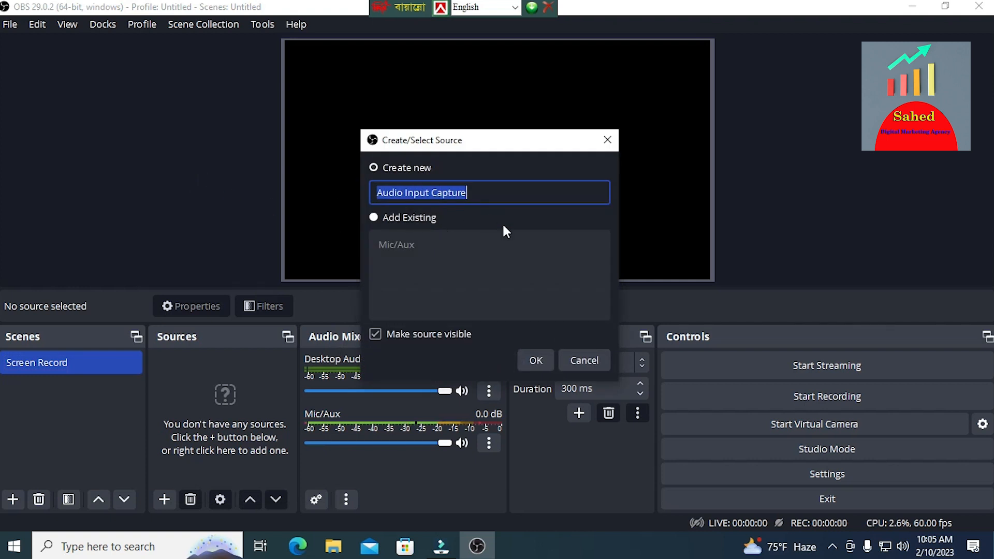
click(540, 357)
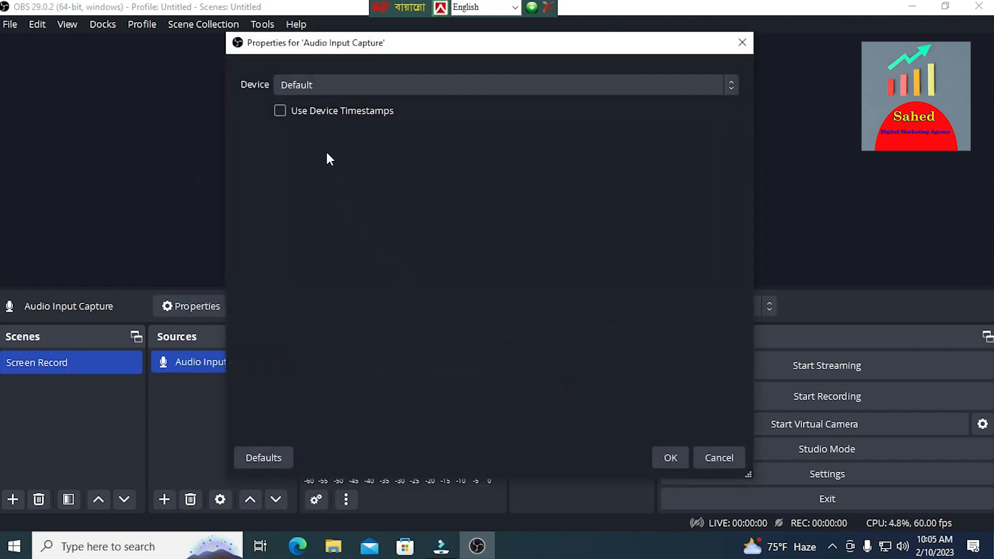
click(728, 85)
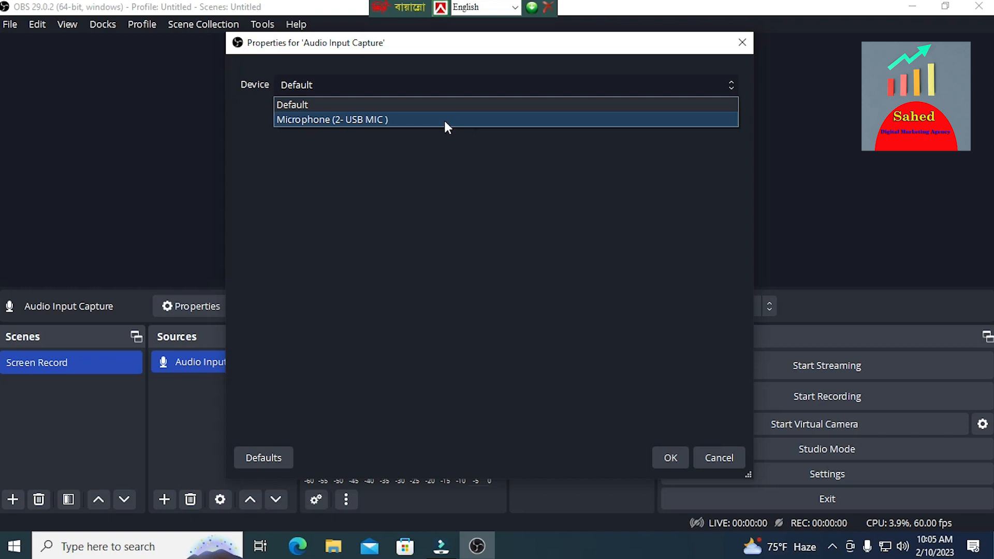
click(482, 122)
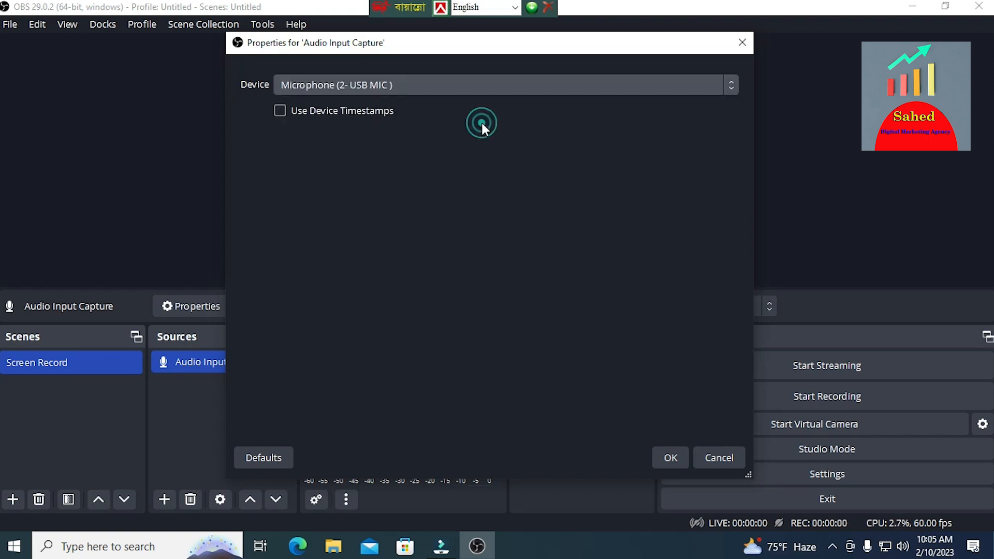
click(671, 458)
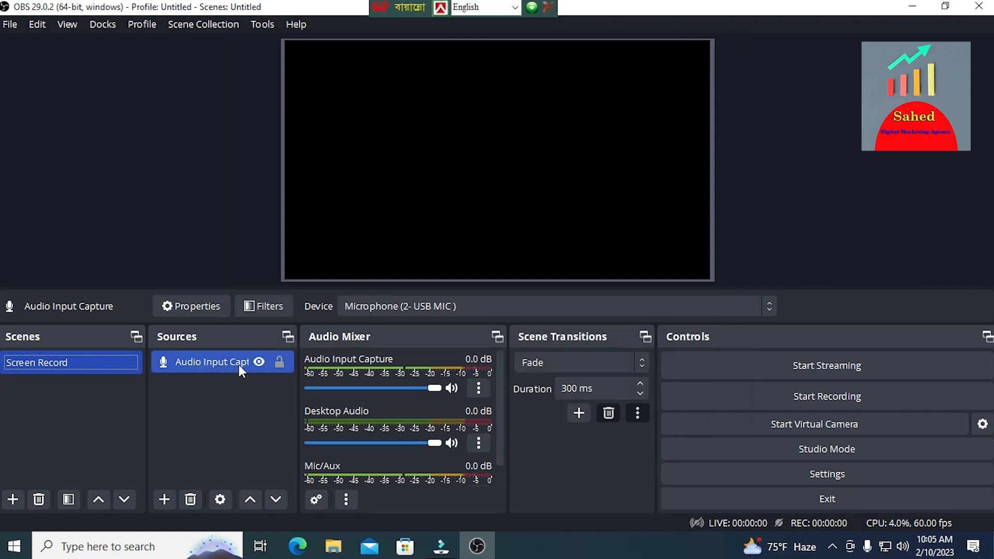
Step: Add a Color Source to the Screen Record scene with the dark blue color #00007f
click(158, 499)
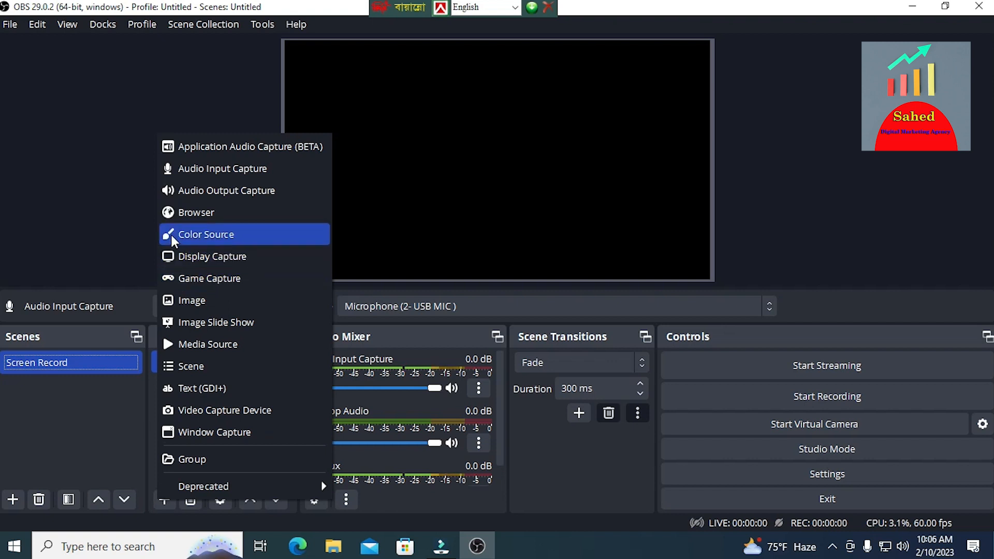
click(186, 234)
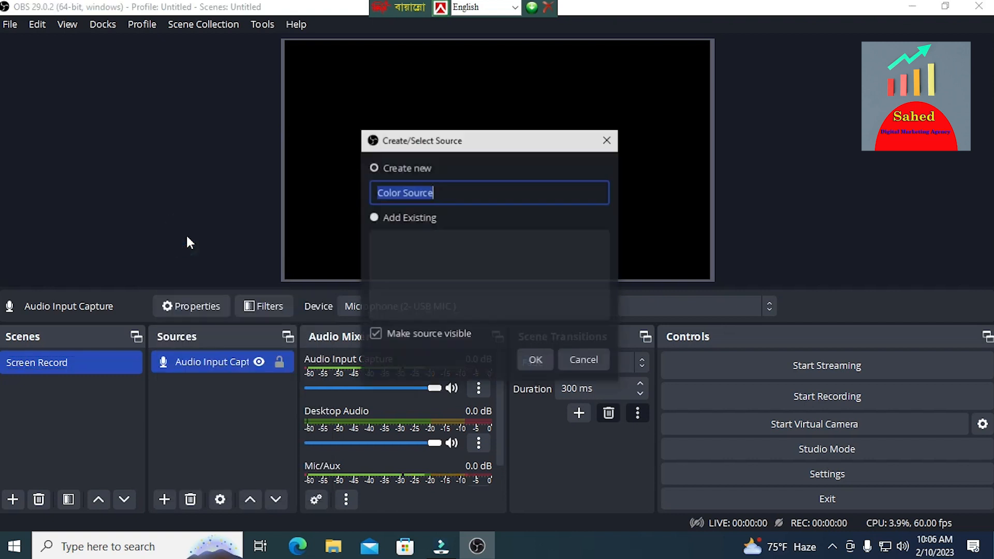
click(536, 362)
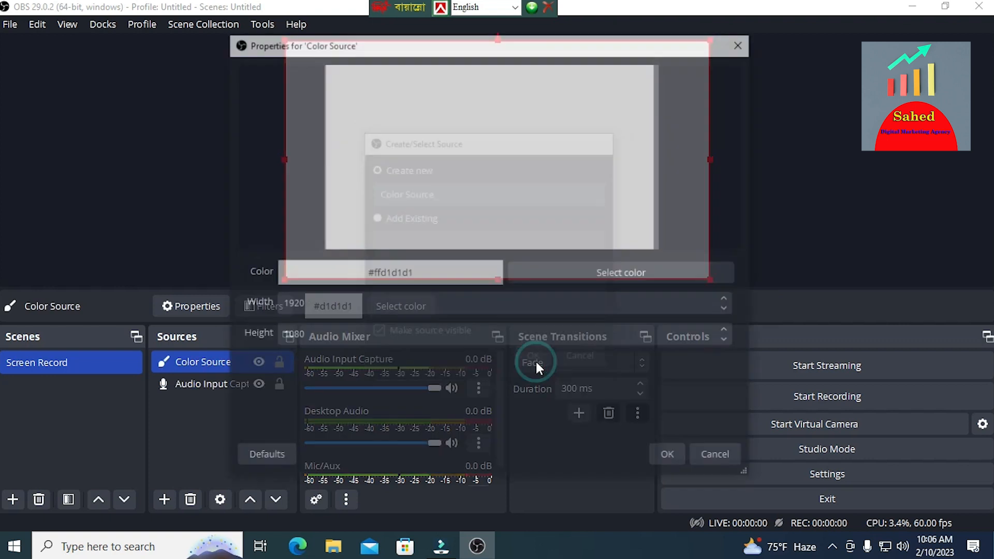
click(641, 276)
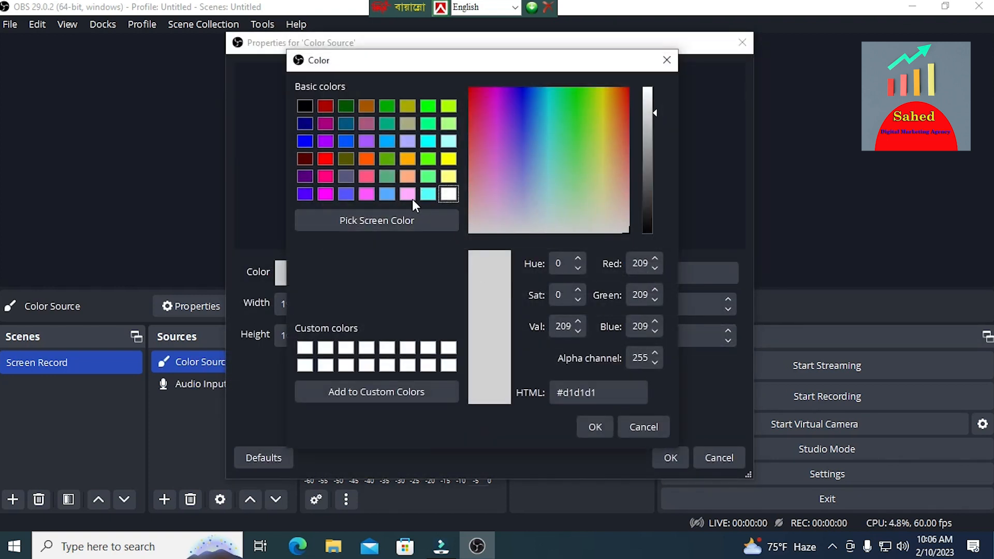
click(304, 123)
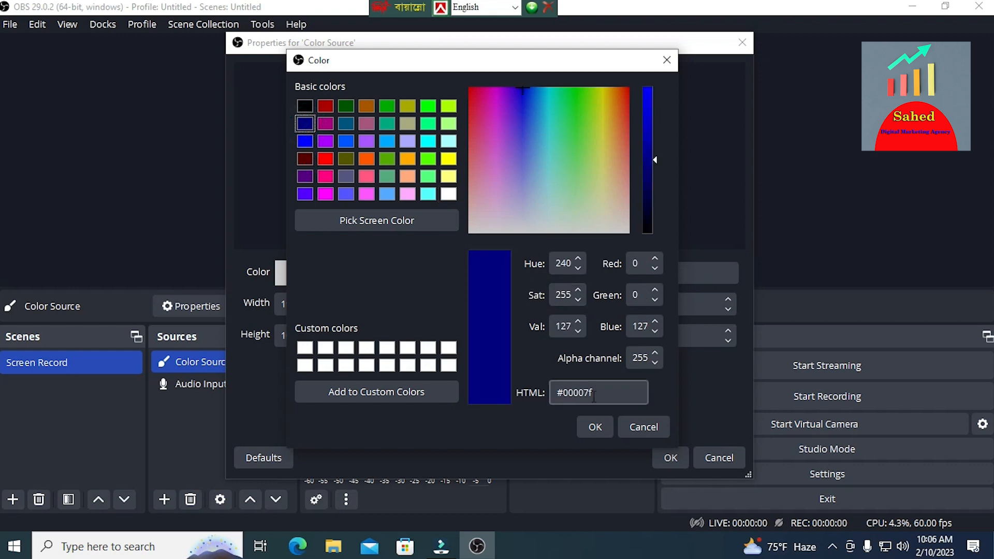
click(596, 427)
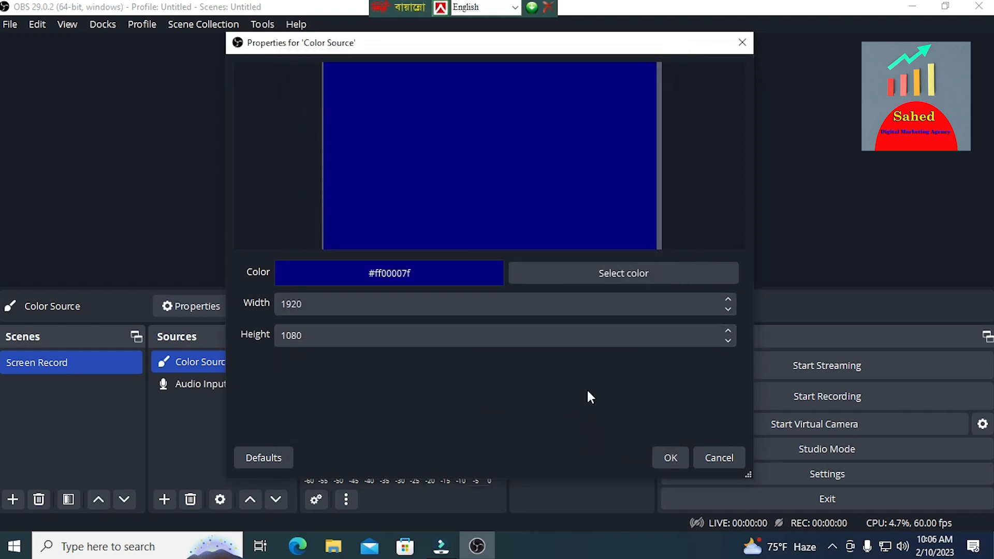
click(668, 458)
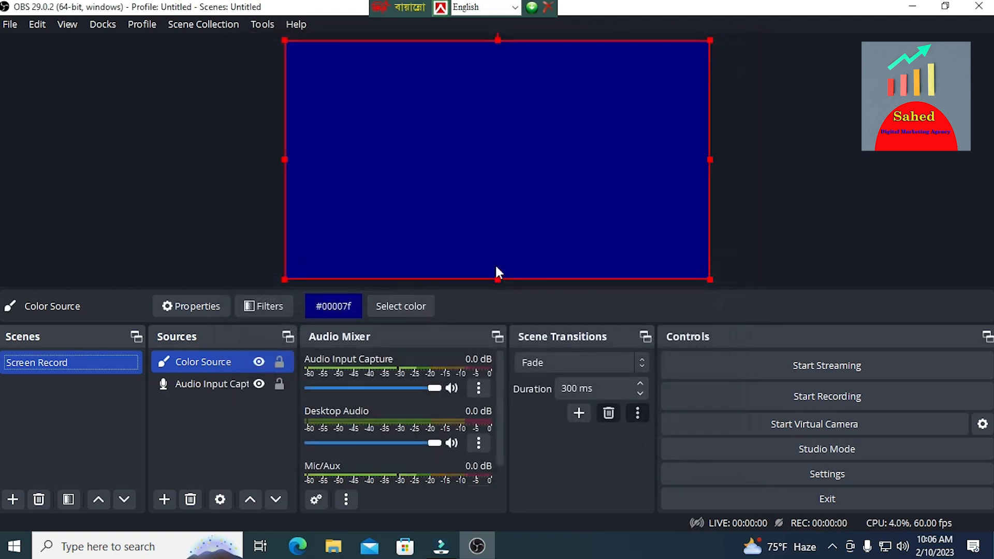
Step: Add a Display Capture source with the Windows 10 (1903 and up) capture method and enlarge it to fill the canvas
click(164, 505)
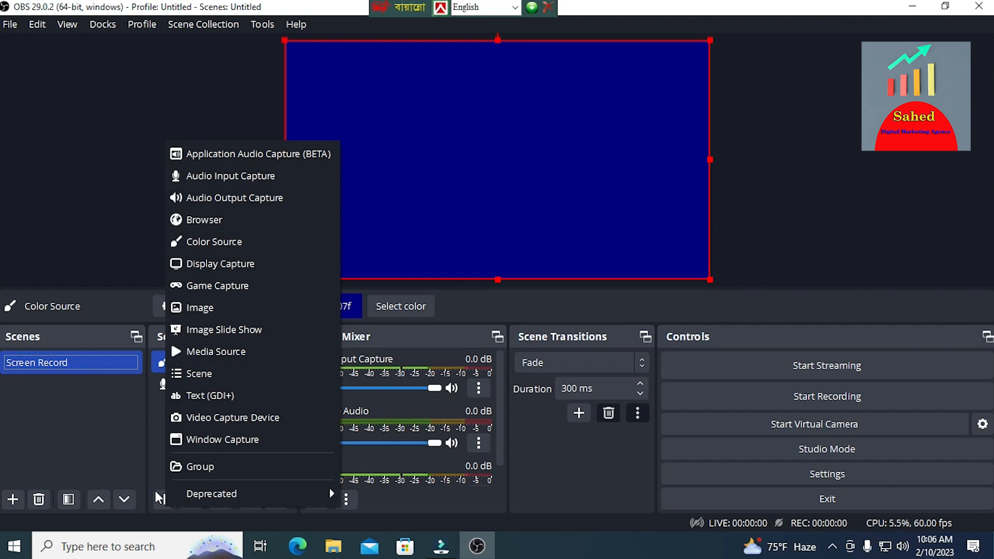
click(189, 272)
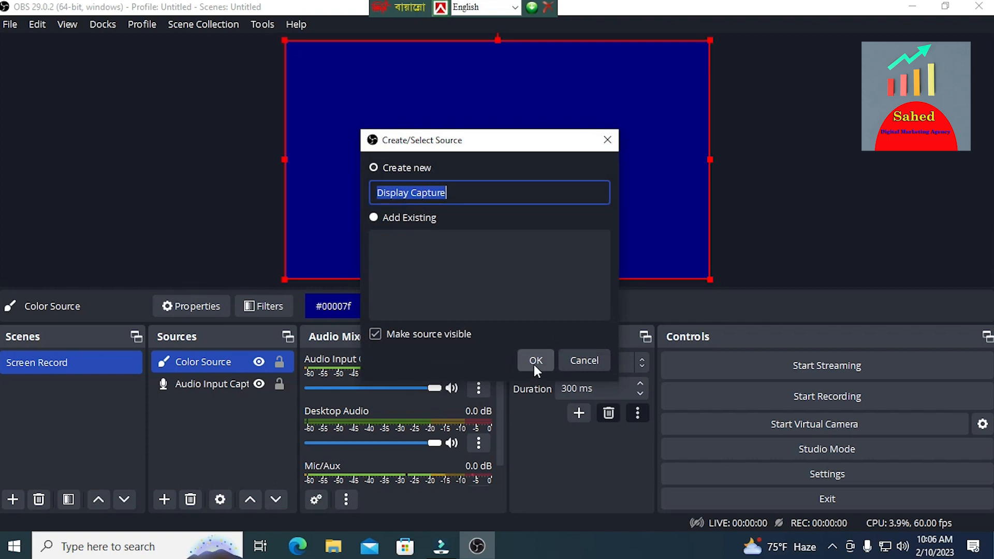
click(535, 361)
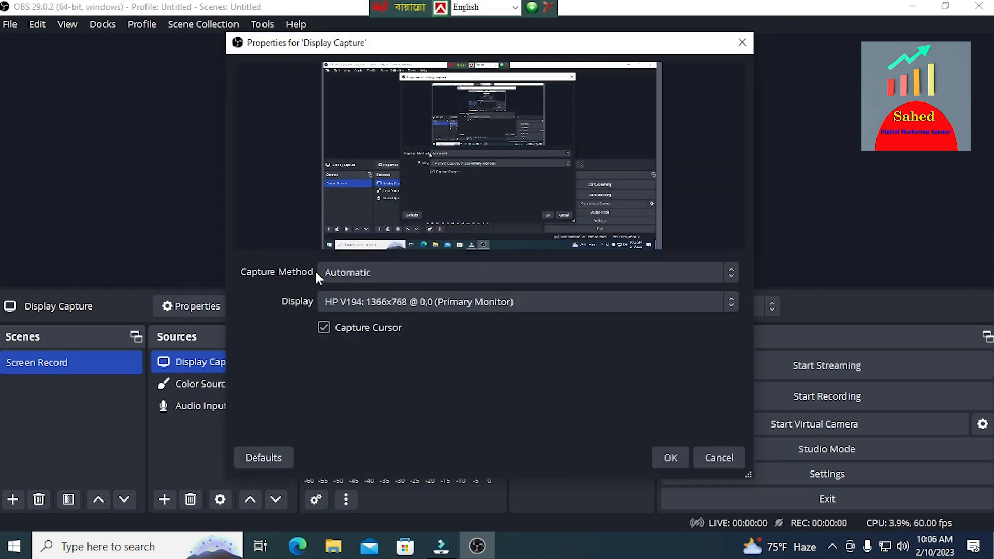
click(726, 273)
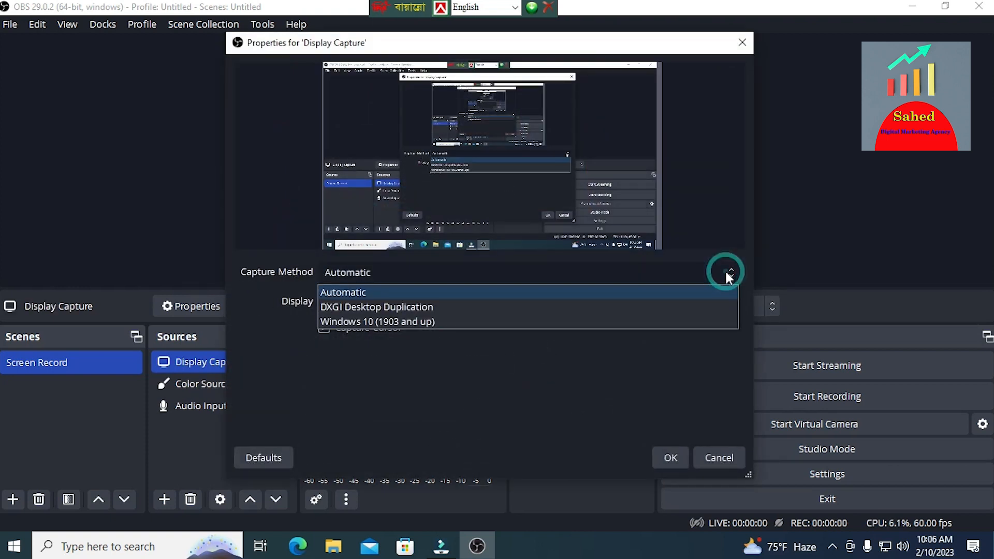
click(726, 269)
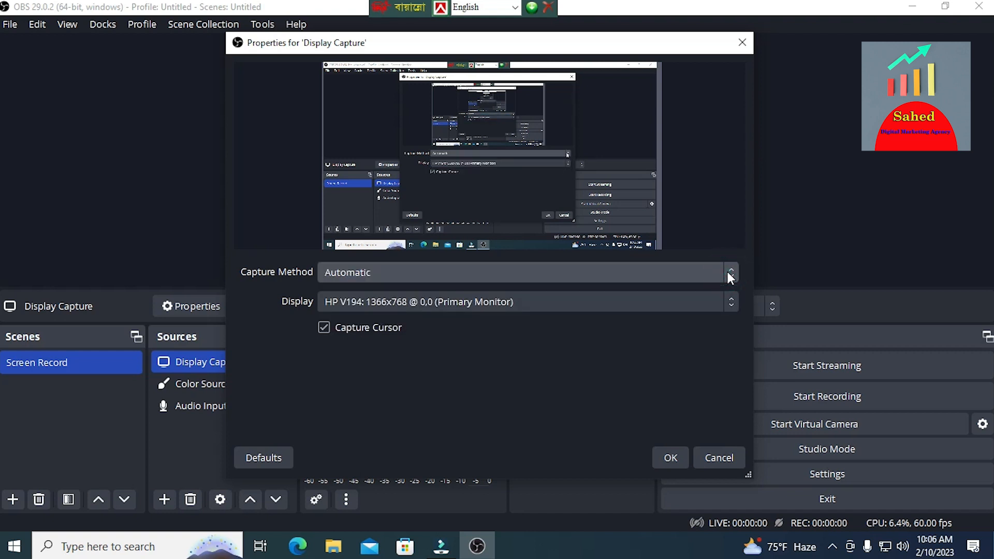
click(728, 271)
click(569, 326)
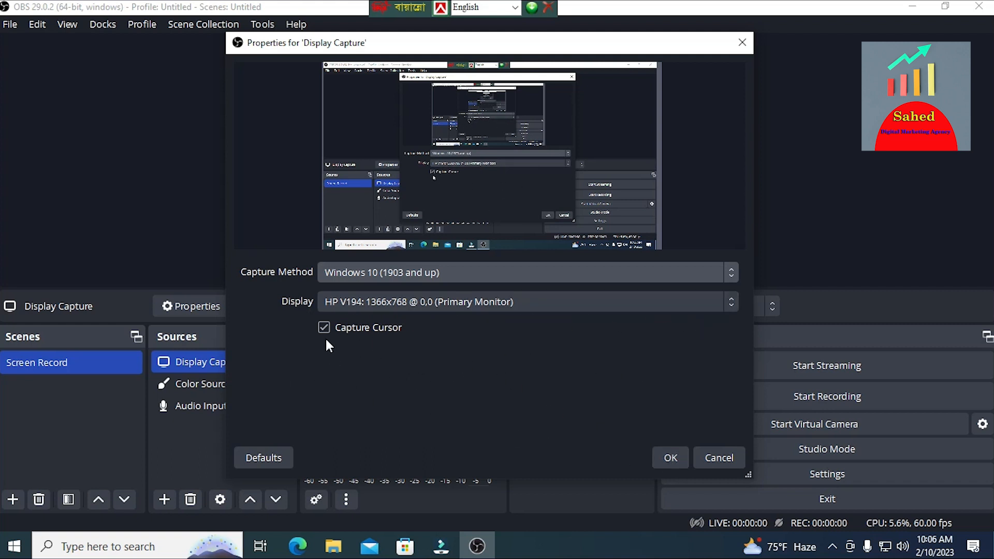
click(667, 459)
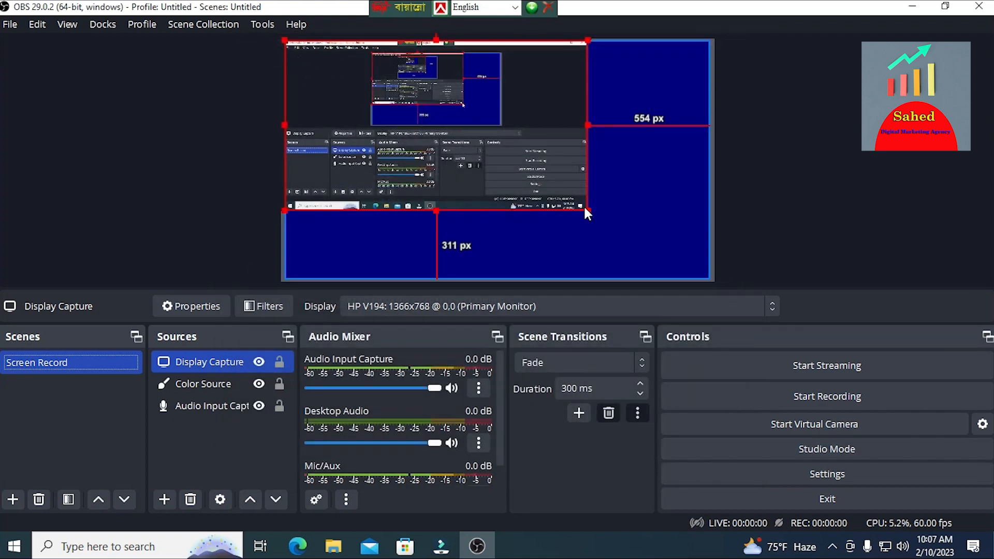
drag(586, 210, 707, 270)
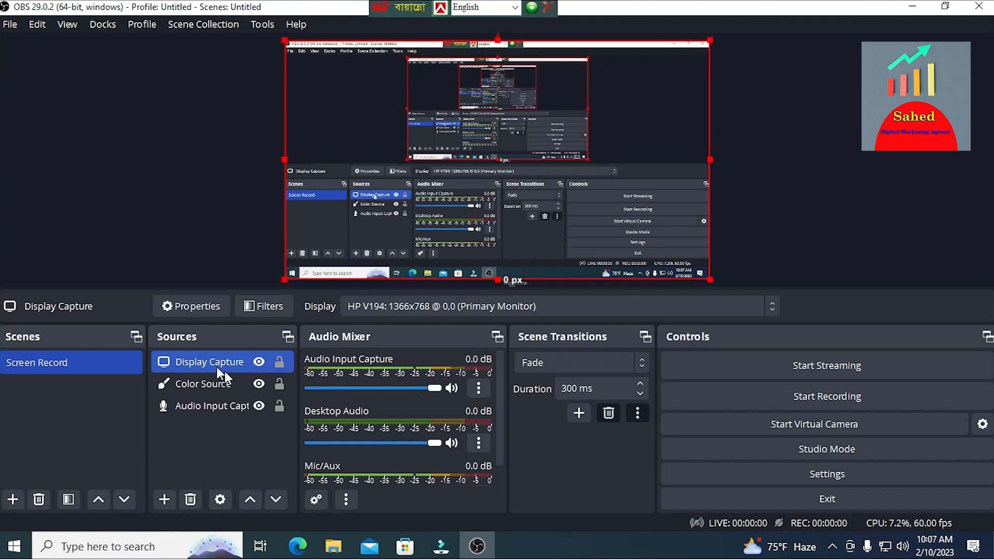
Step: Add the JPG logo from Downloads as an Image source and shrink it into the canvas's upper-right corner, about 39 px from the right edge
click(163, 502)
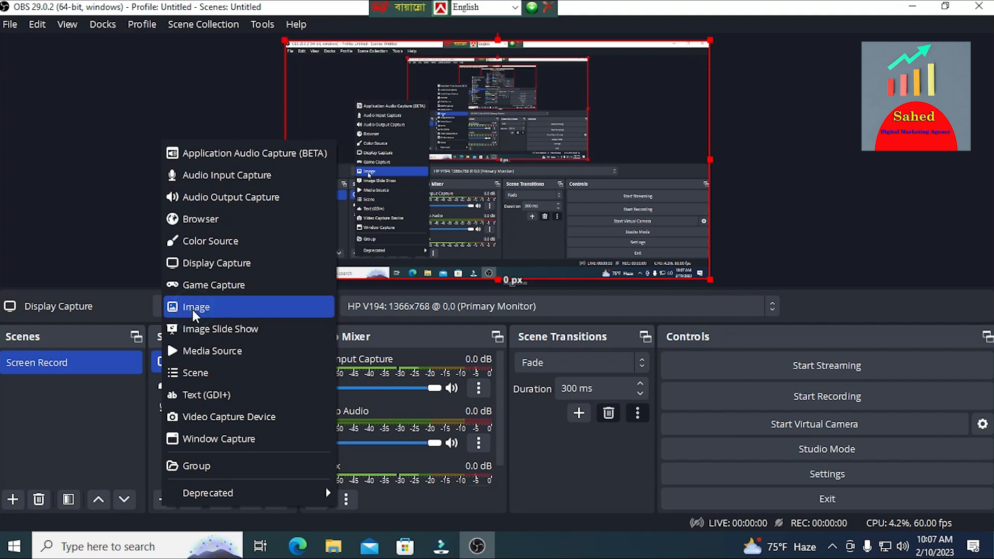
click(192, 307)
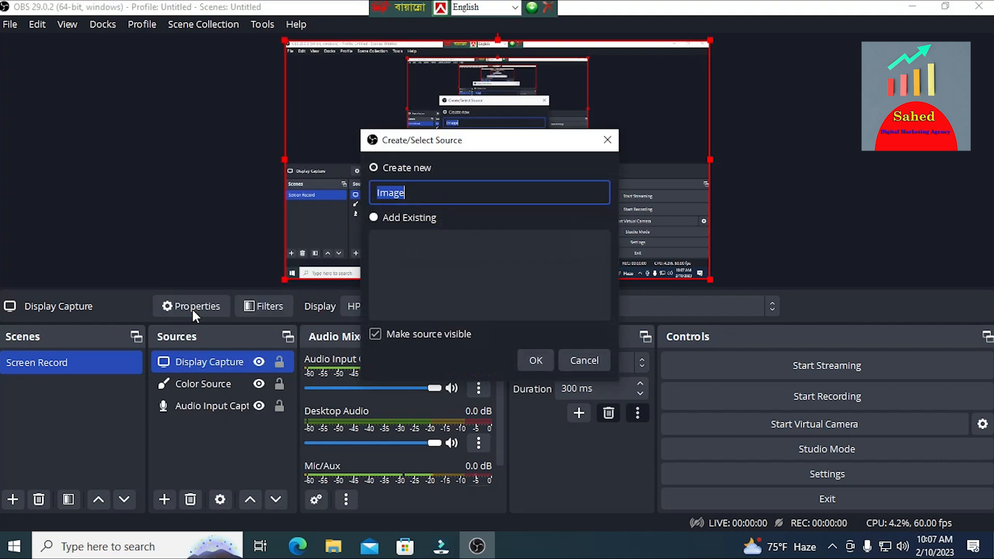
click(538, 360)
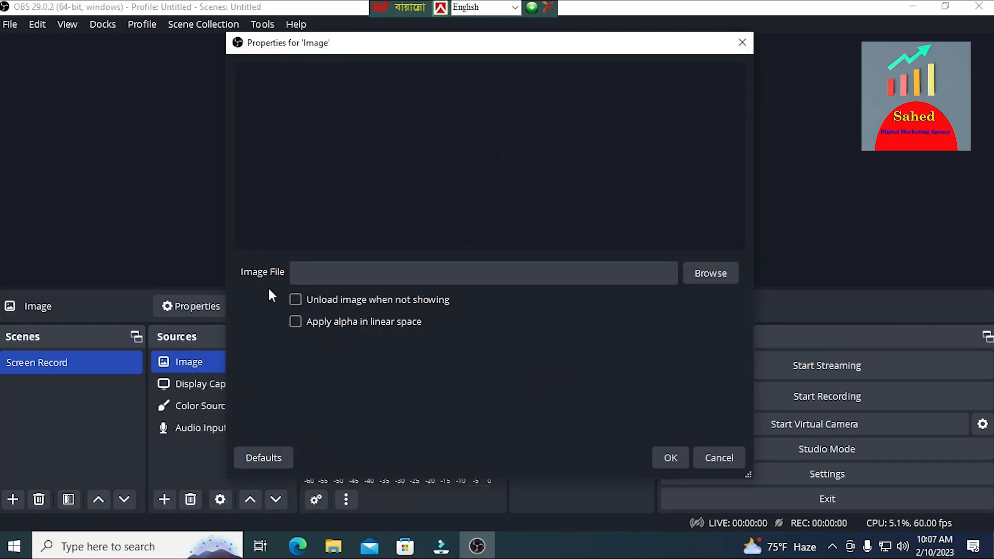
click(713, 274)
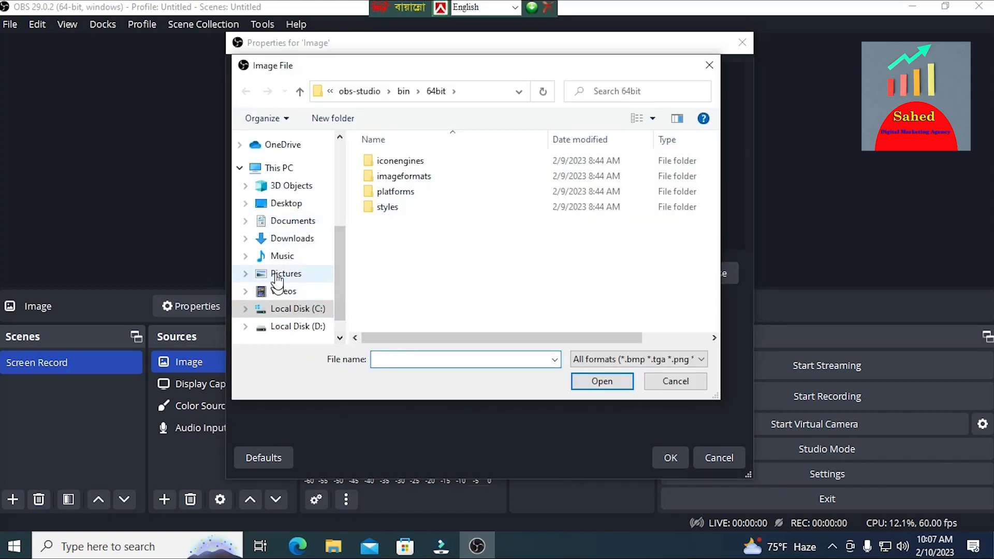
click(285, 241)
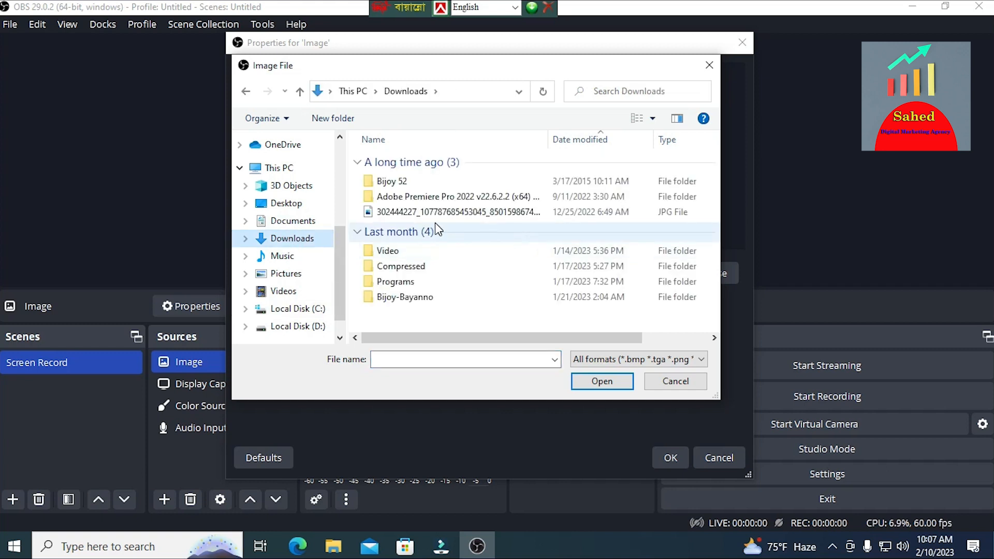
click(412, 213)
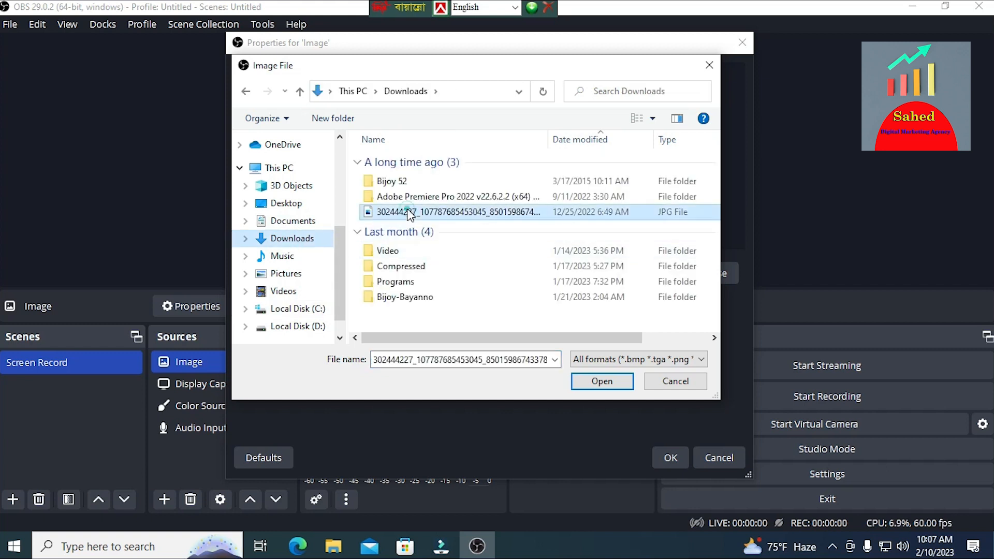
click(601, 386)
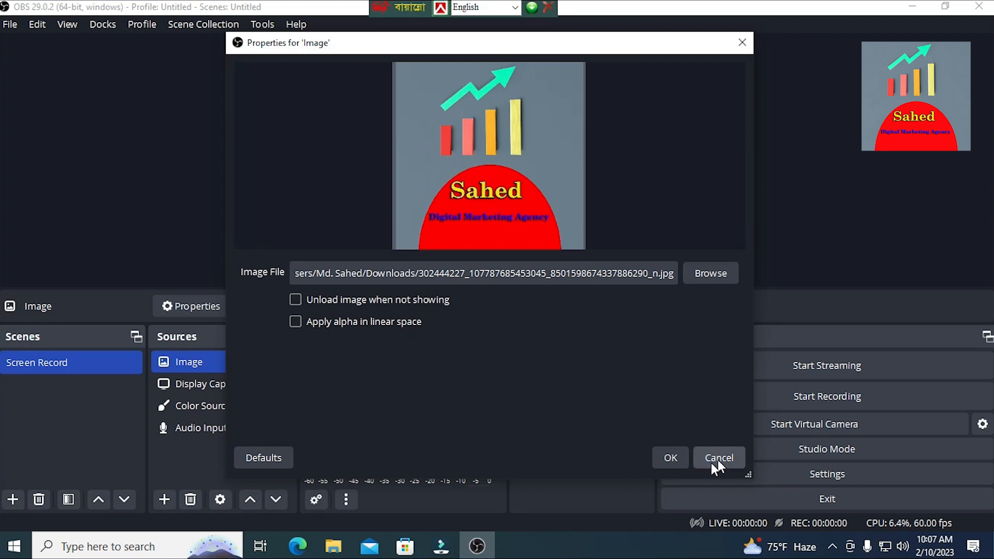
click(671, 458)
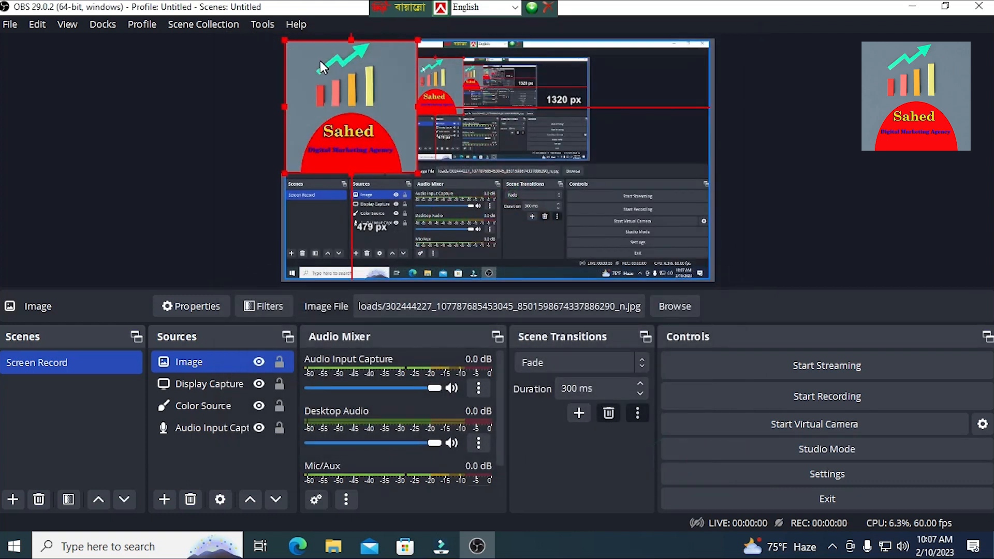
drag(281, 40, 677, 84)
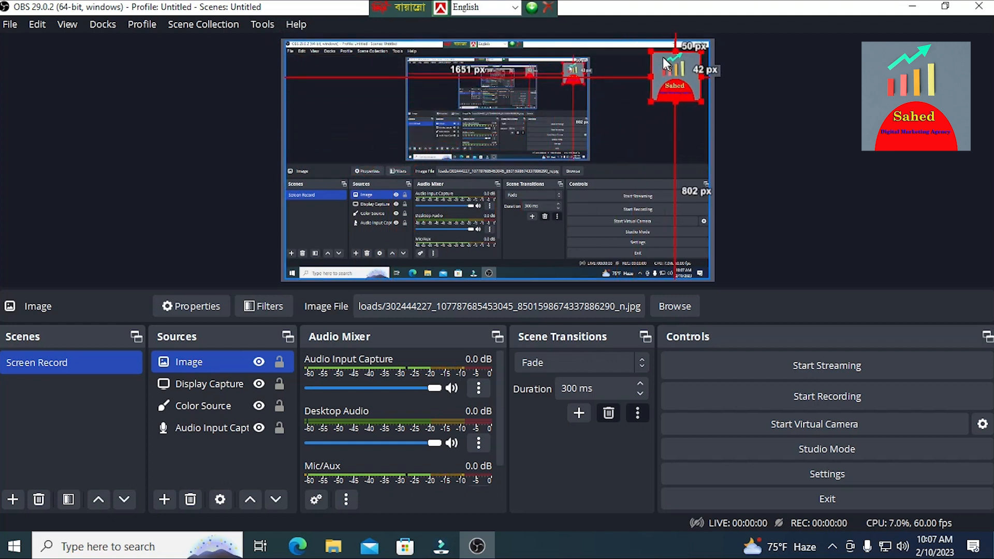
drag(650, 49, 663, 54)
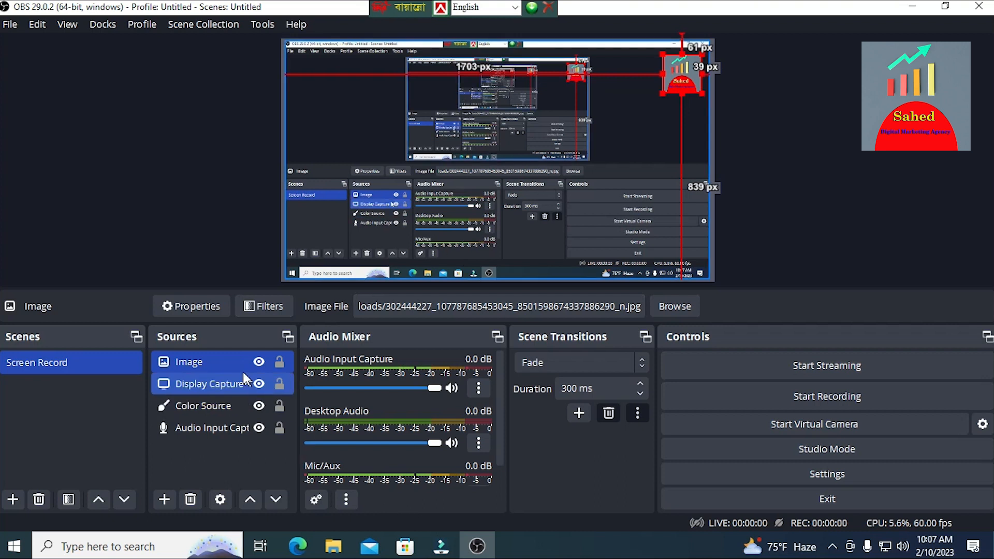
Step: Add a new Text (GDI+) source to the Screen Record scene and set its font to Arial Unicode MS Regular
click(164, 500)
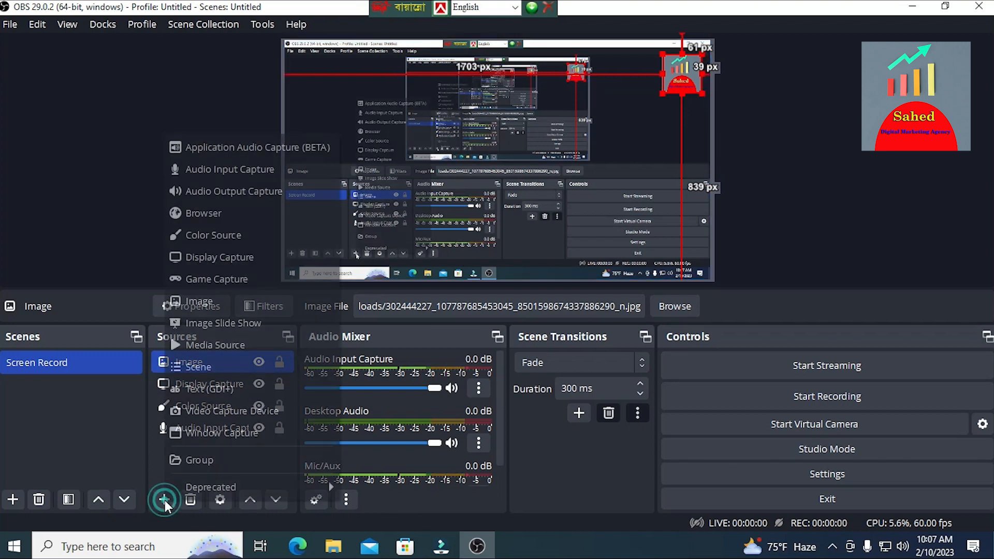
click(211, 390)
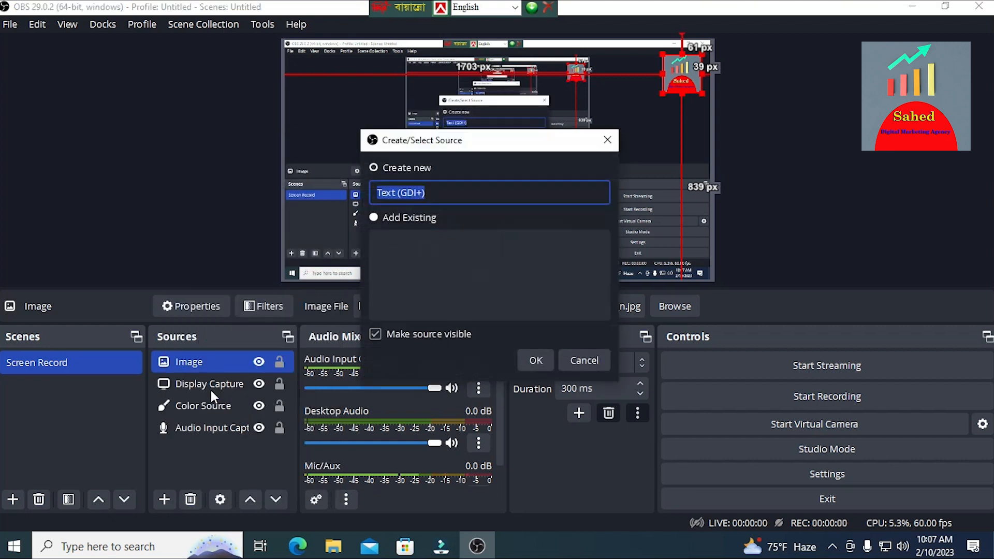
click(538, 368)
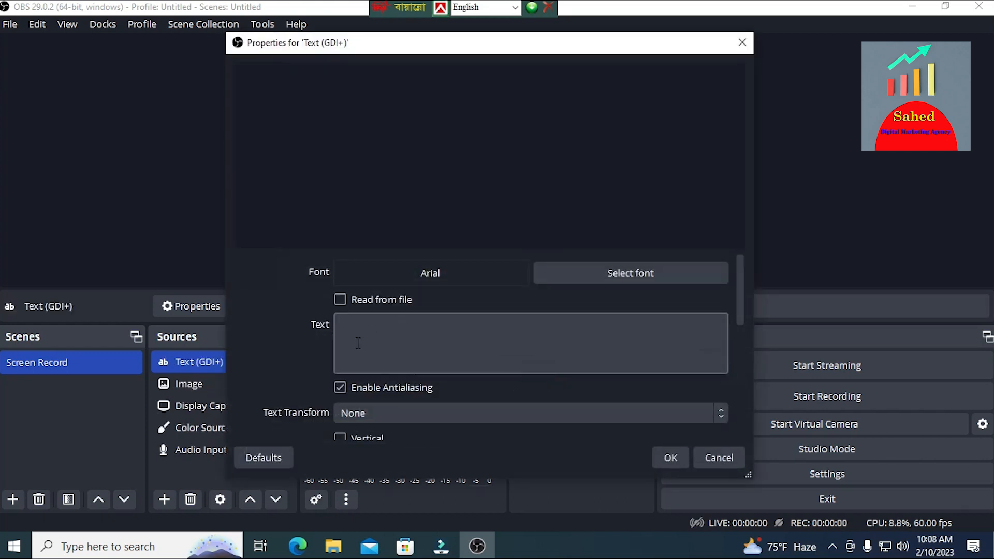
click(455, 274)
click(609, 275)
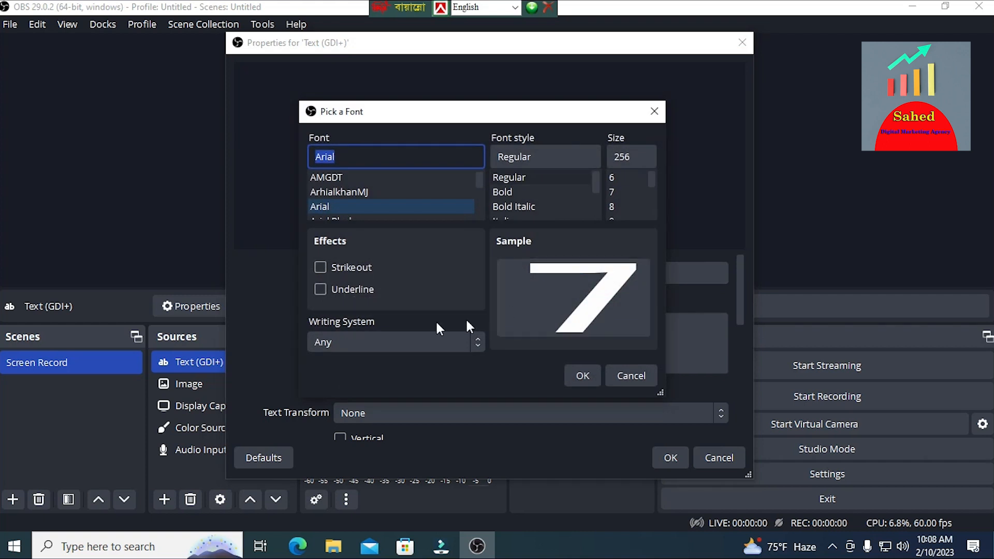
scroll(365, 212, down, 1)
click(352, 177)
click(580, 376)
Step: Enter "SUbscribe" as the content of the text source
click(404, 362)
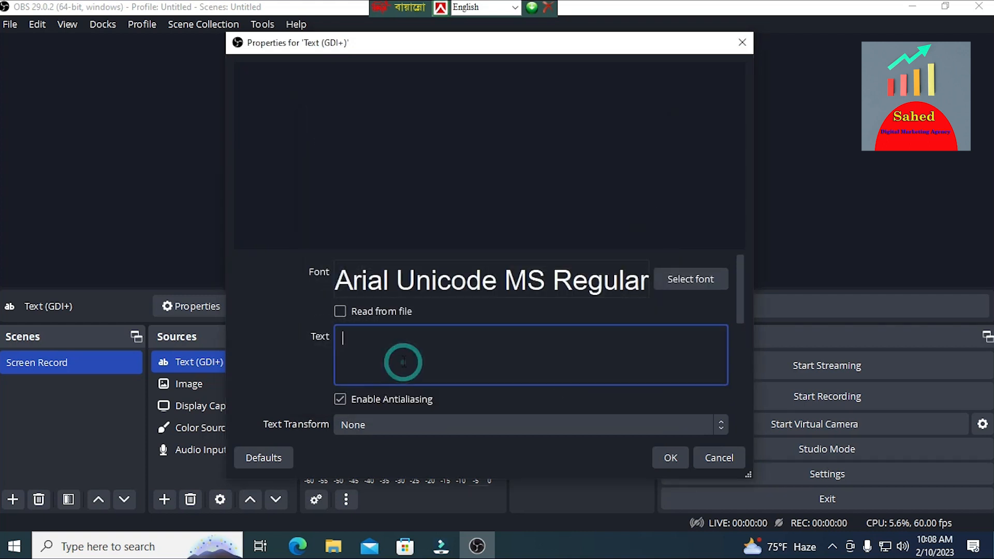
text(S)
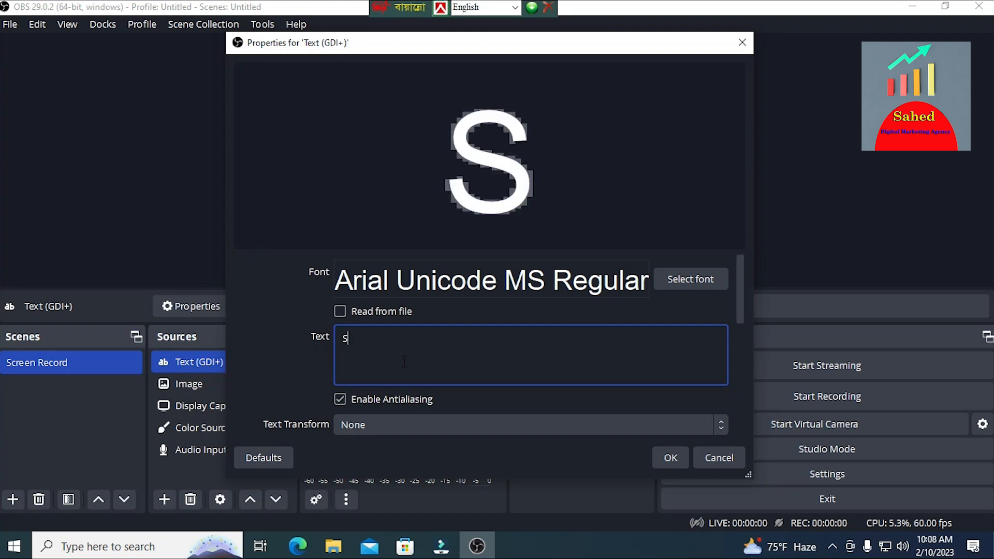
text(Ub)
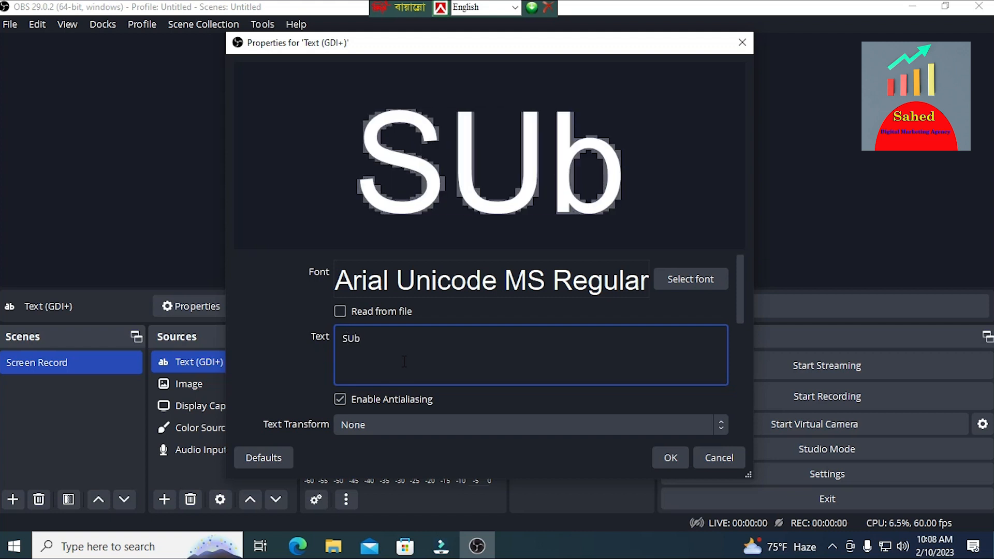
text(sc)
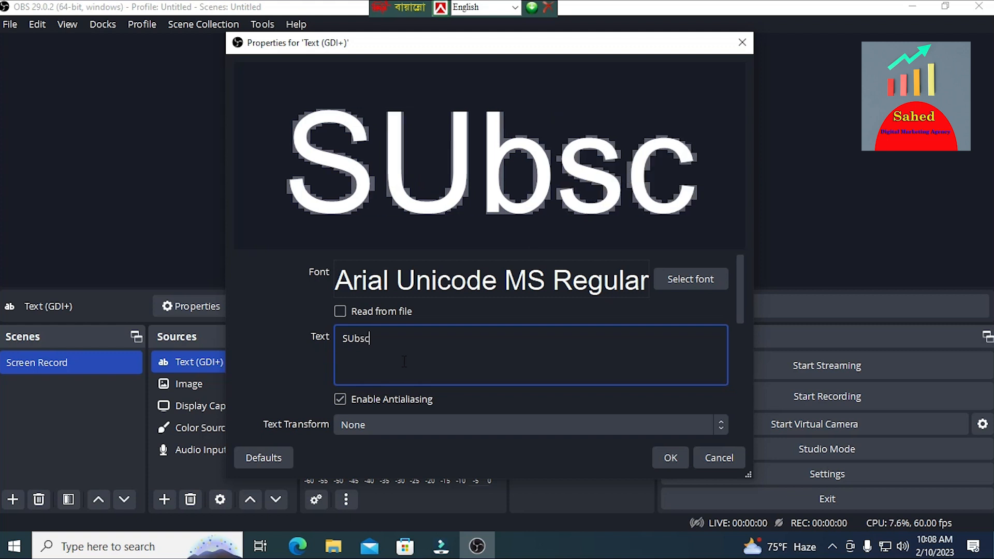
text(ribe)
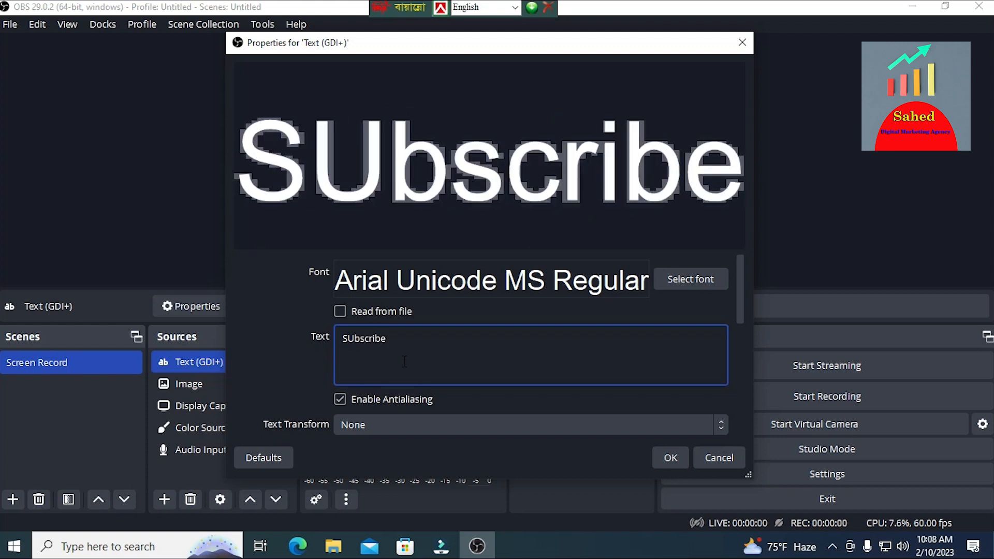
Step: Set the text's opacity to 74% and its background opacity to 6%
scroll(517, 397, down, 2)
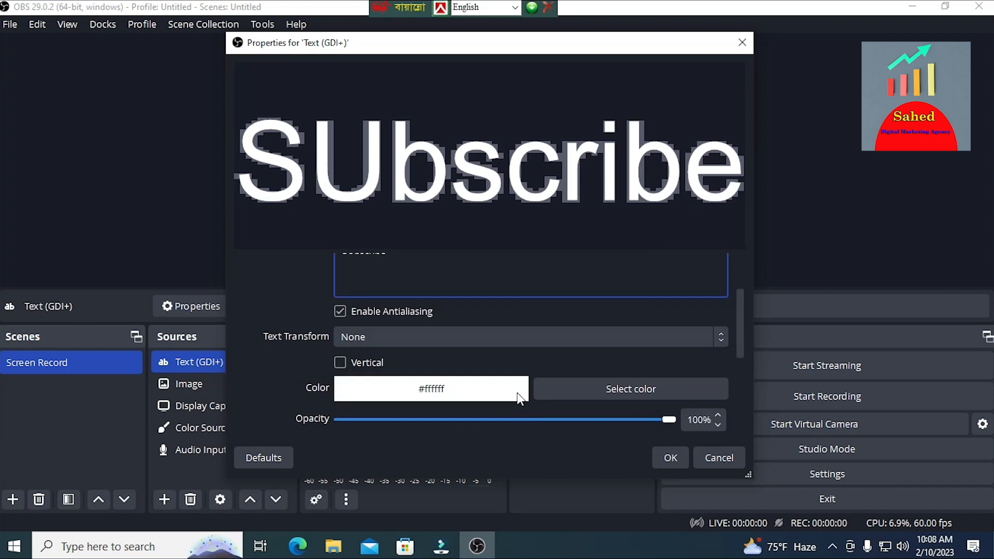
scroll(536, 412, down, 1)
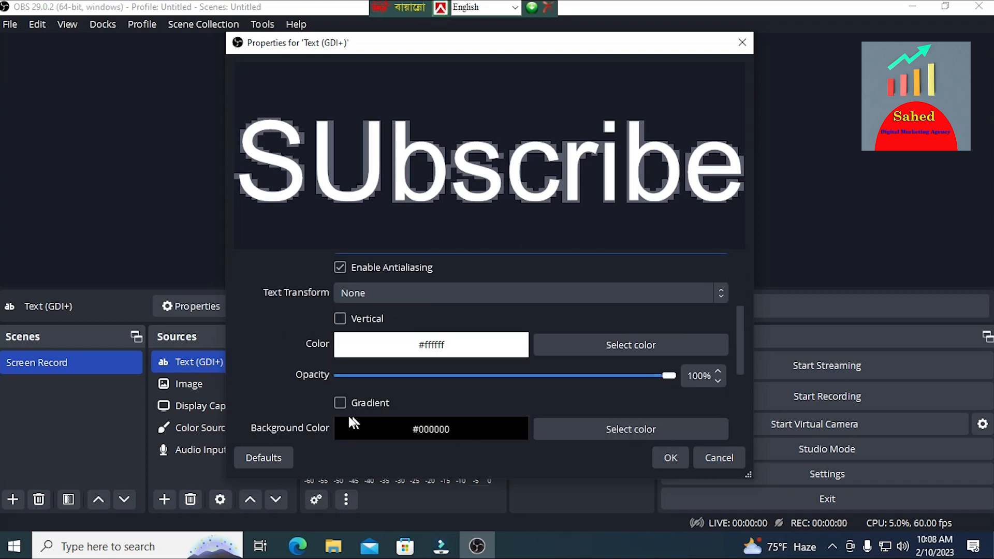
drag(669, 378, 584, 385)
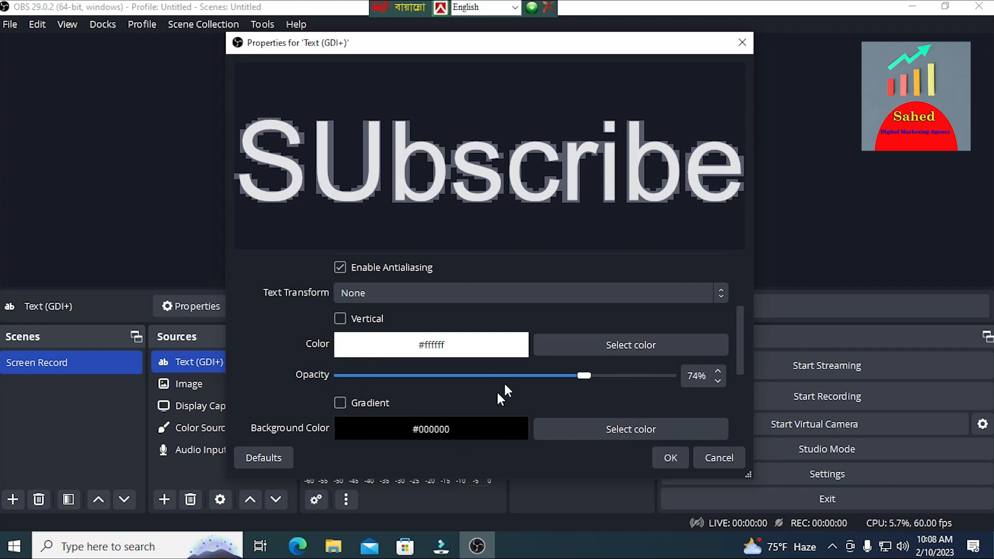
scroll(504, 383, down, 2)
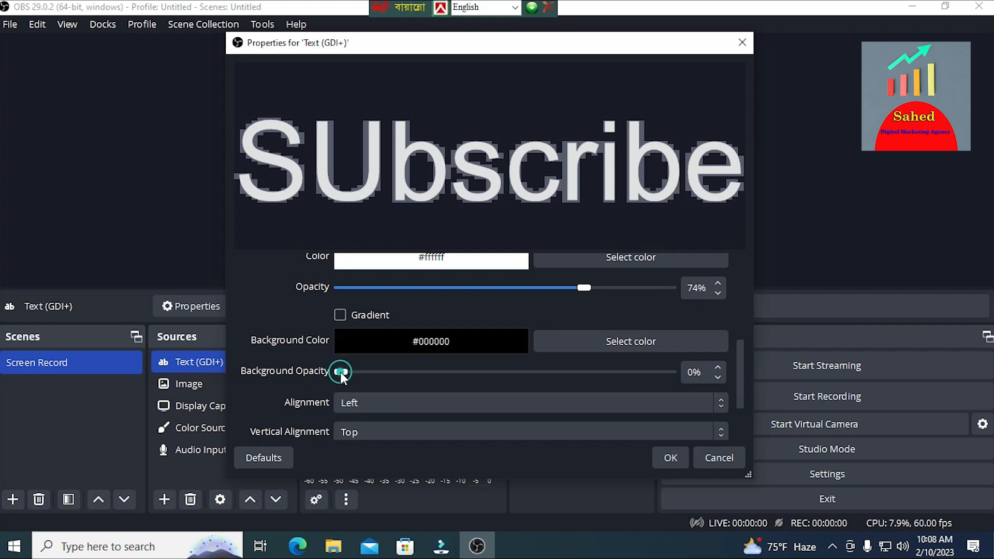
drag(340, 371, 361, 372)
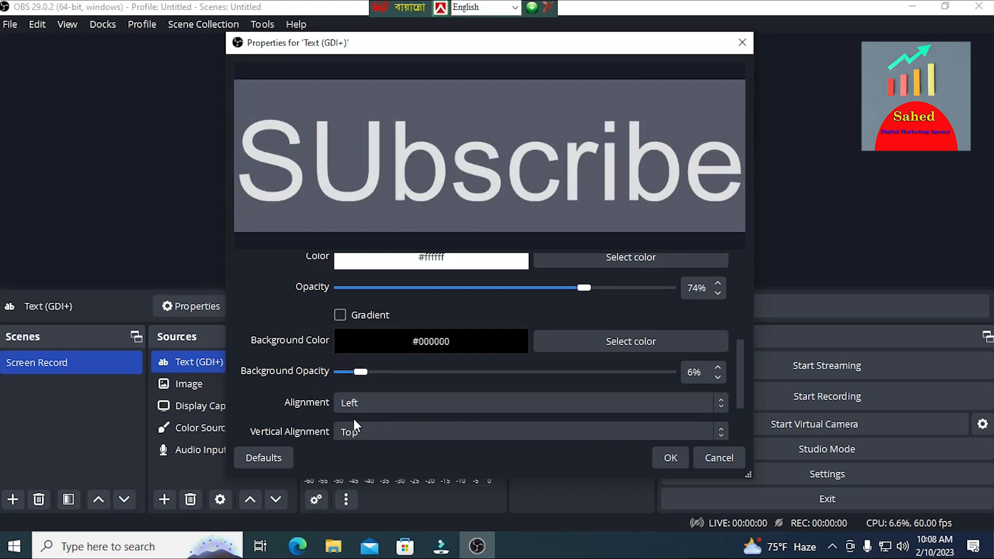
Step: Set the text's alignment to Center and vertical alignment to Bottom, and place it at the canvas's lower middle, about 50 px above the bottom edge
scroll(357, 417, down, 1)
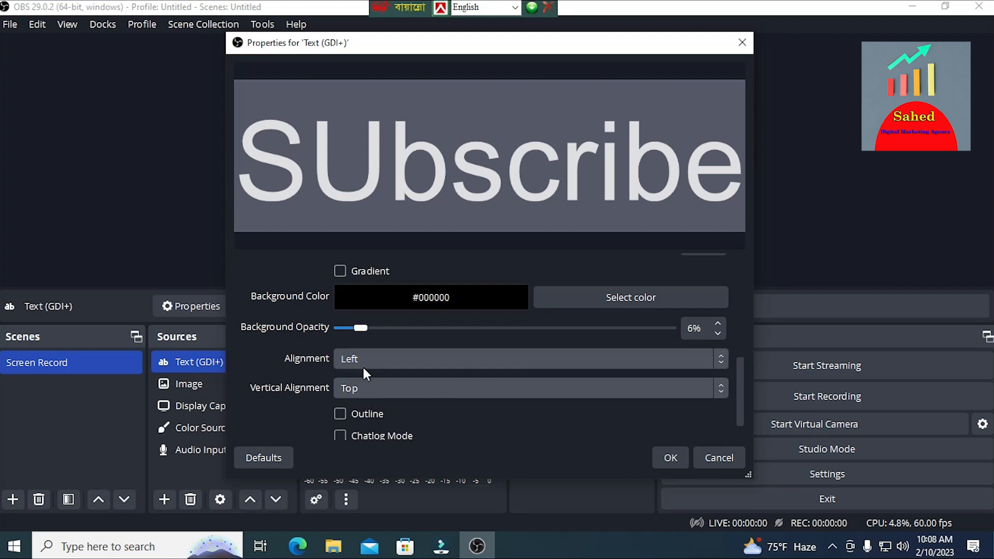
click(715, 359)
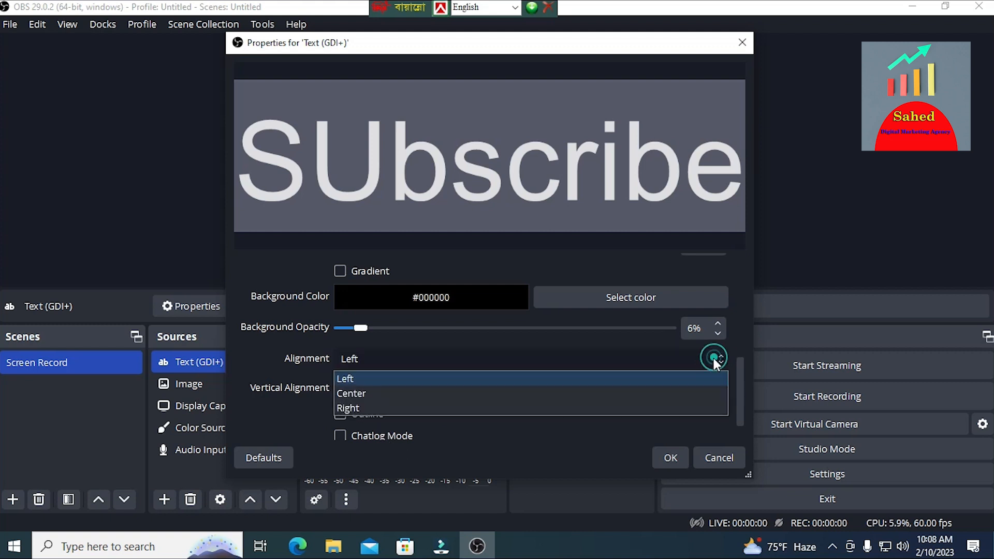
click(539, 392)
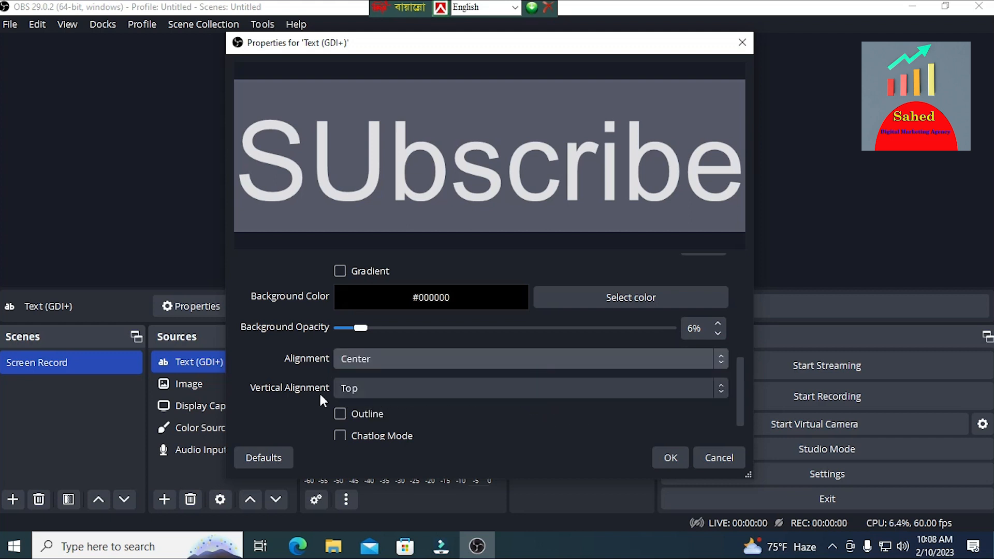
click(710, 387)
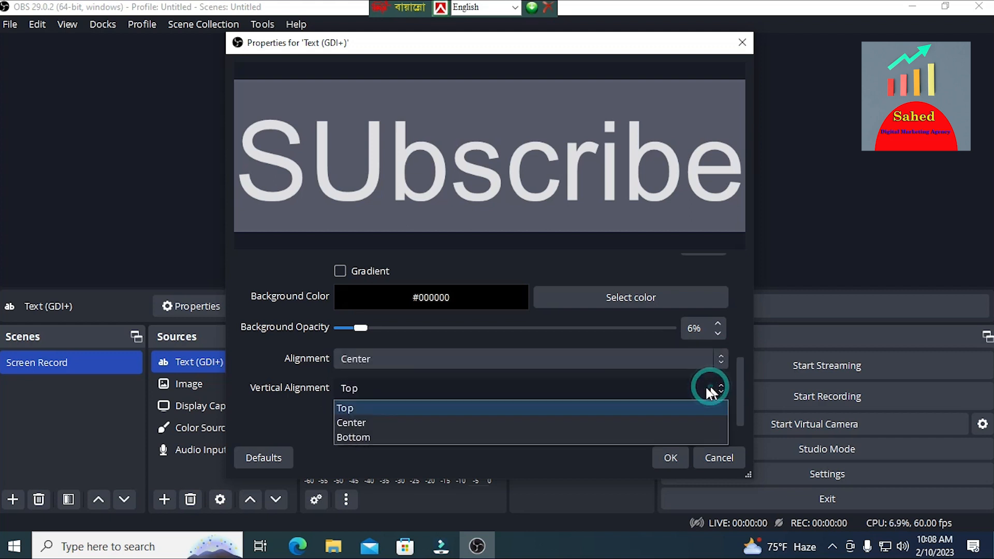
click(639, 436)
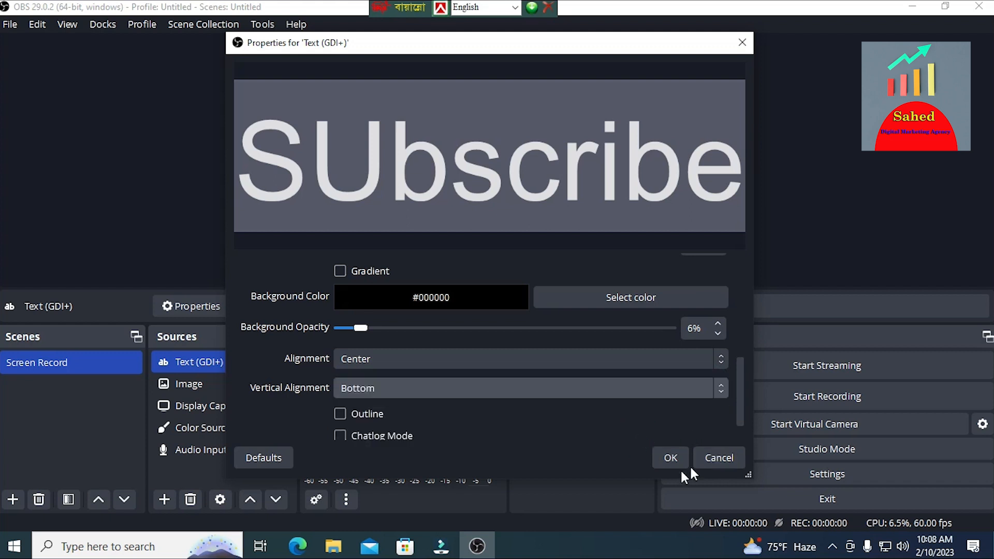
click(668, 457)
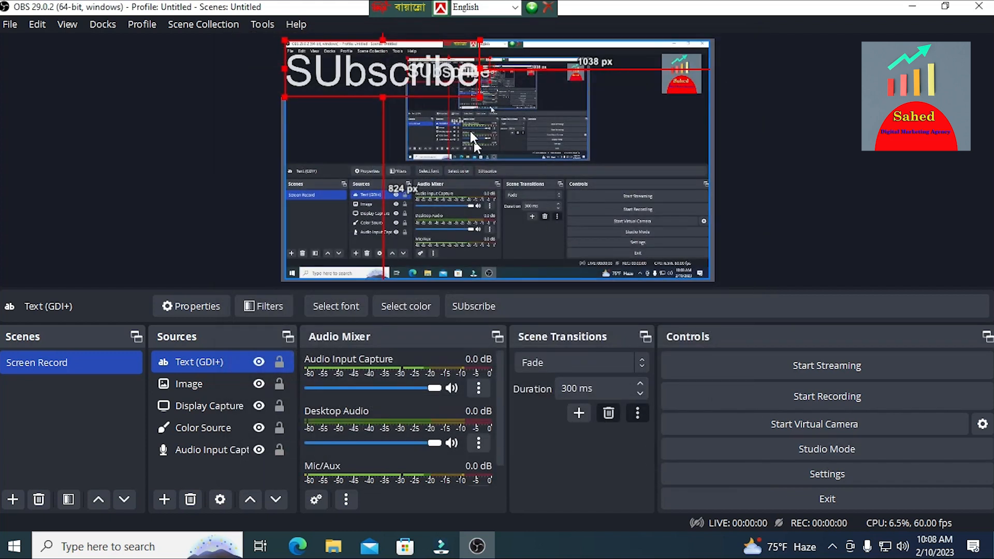
drag(407, 74, 531, 247)
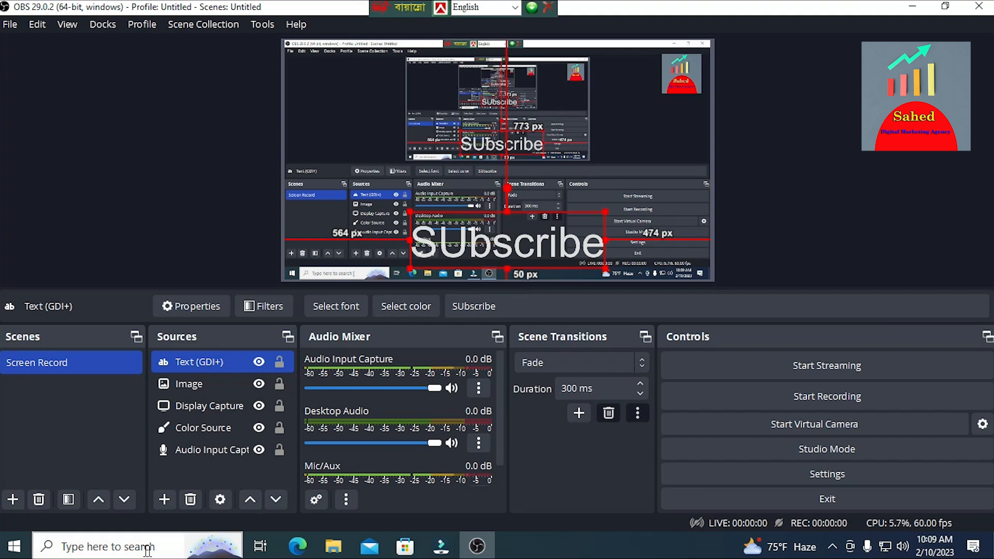
Step: Add a second Color Source to the scene with the dark red color #aa0000
click(162, 501)
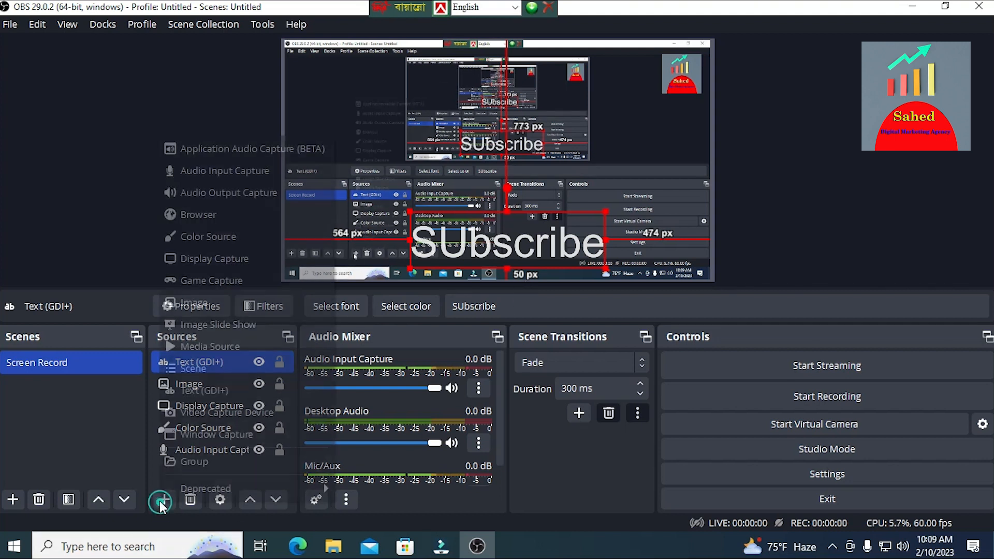
click(178, 235)
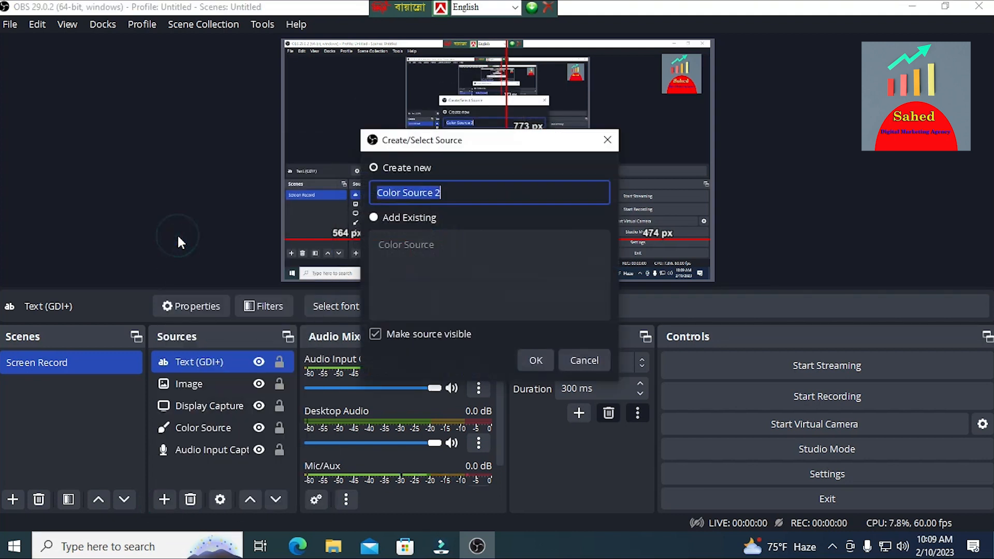
click(536, 360)
click(710, 271)
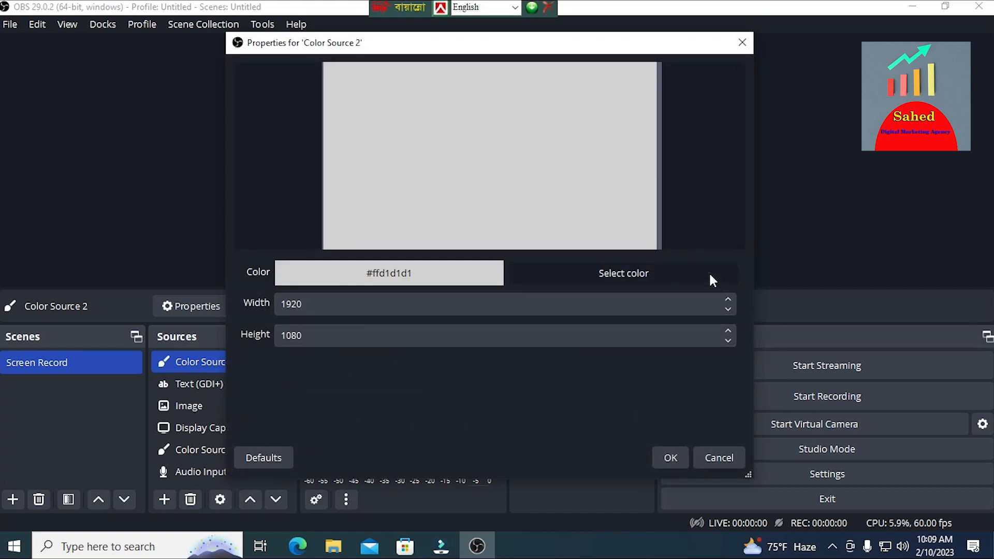
click(325, 106)
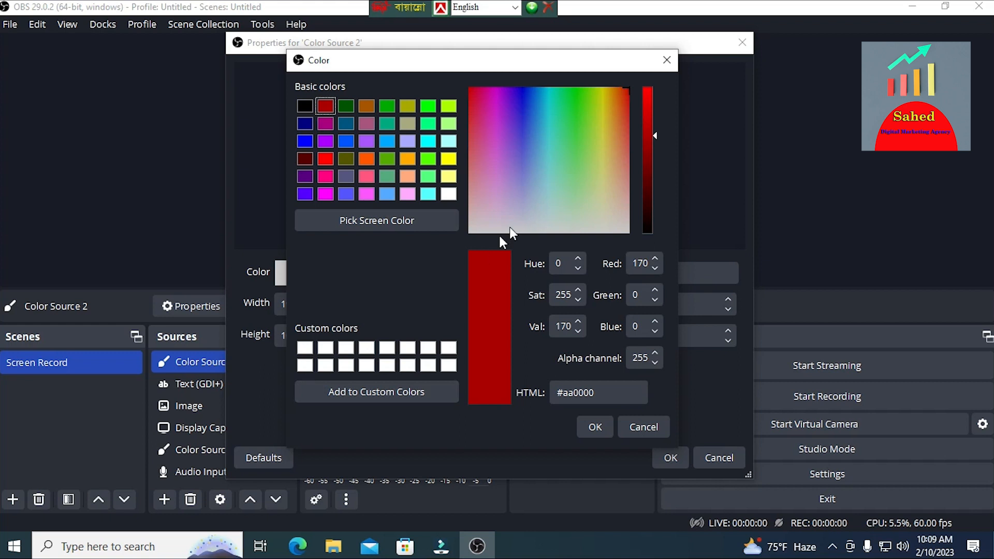
click(594, 437)
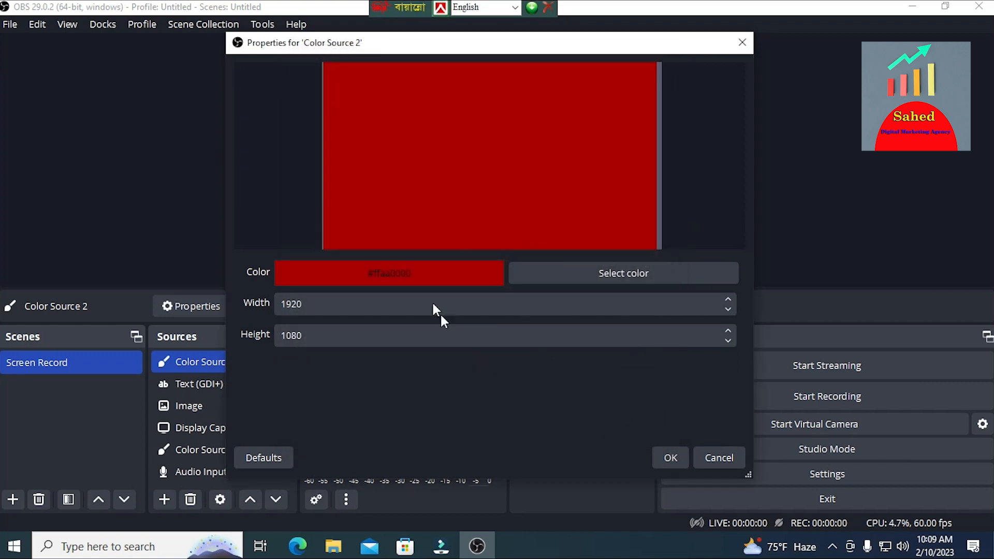
click(518, 167)
click(666, 461)
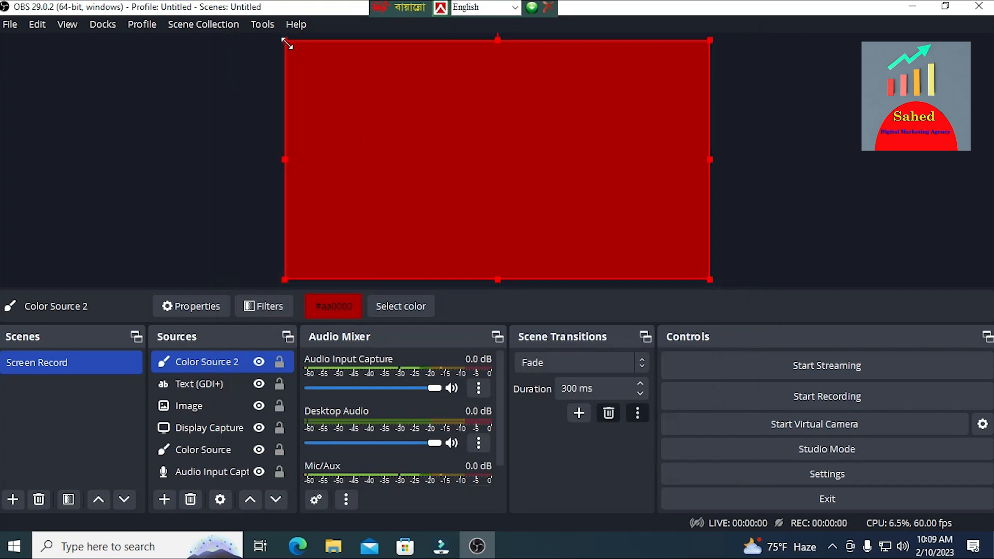
Step: Shrink the red color source to a small rectangle in the canvas's lower-right area, over the end of the SUbscribe text
drag(286, 44, 566, 207)
drag(709, 279, 695, 243)
click(691, 193)
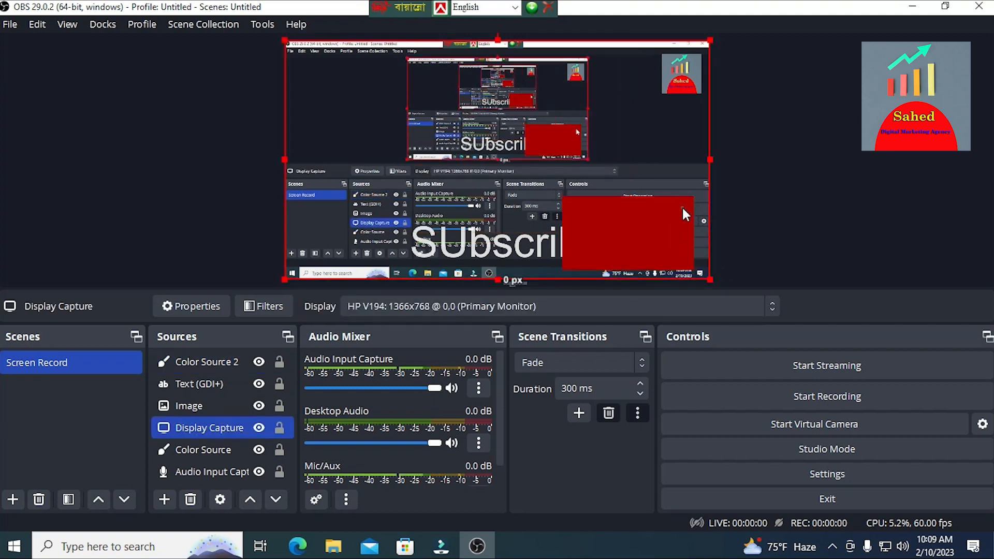